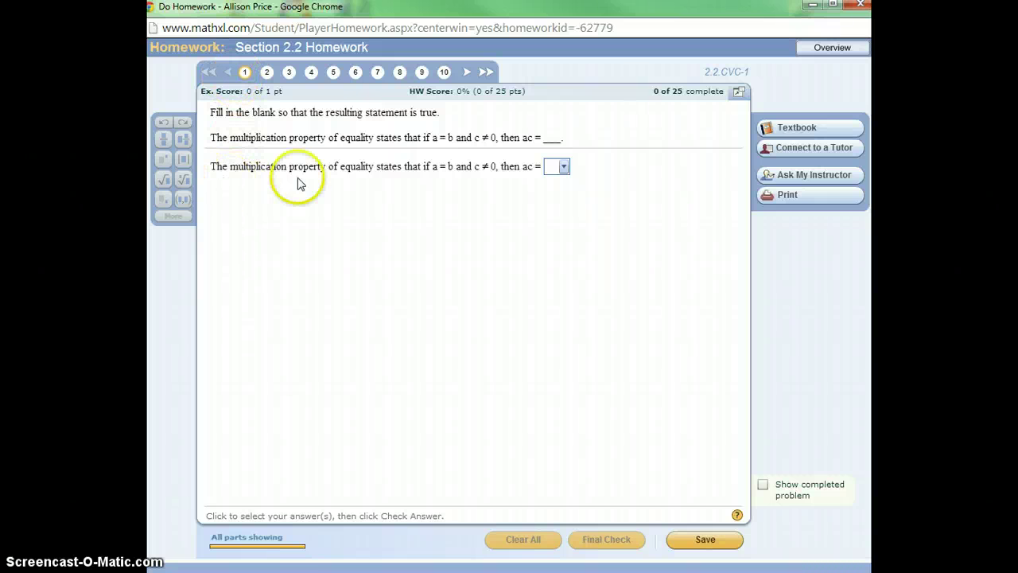
Answer question 1 with bc. from the dropdown and confirm it is graded correct.
{"action": "left_click", "coordinate": [562, 165]}
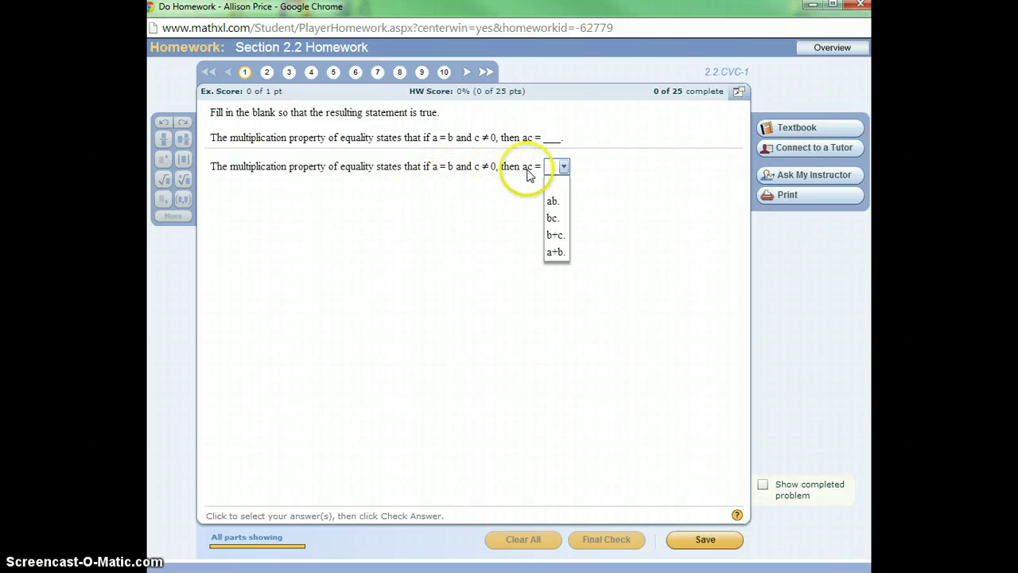
{"action": "left_click", "coordinate": [554, 218]}
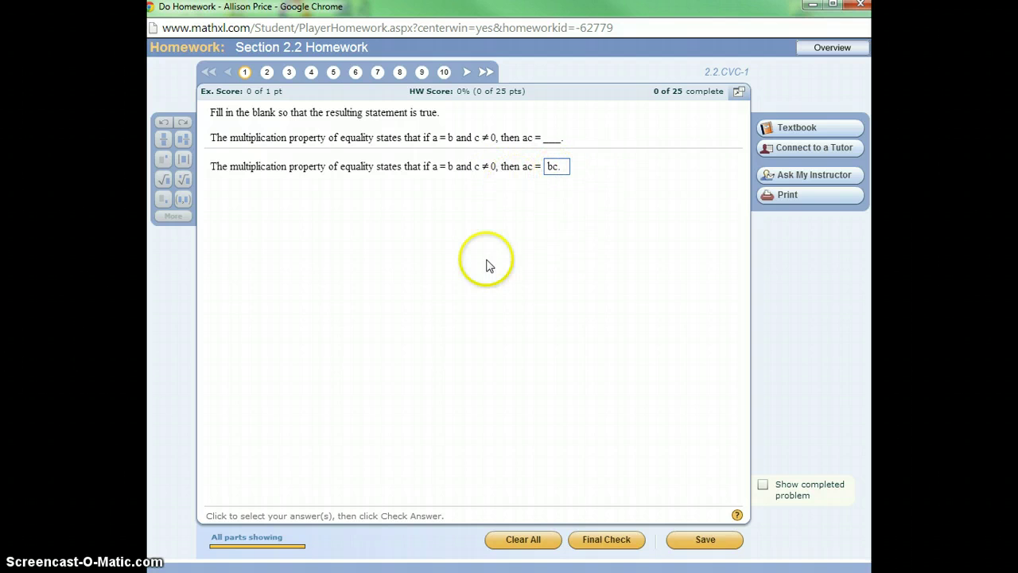
{"action": "left_click", "coordinate": [620, 541]}
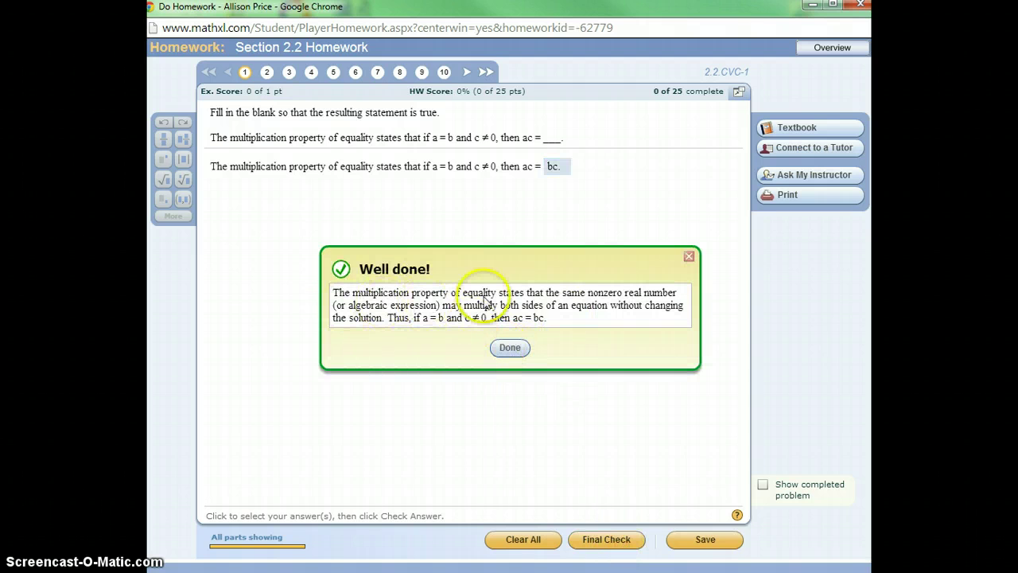
{"action": "left_click", "coordinate": [510, 348]}
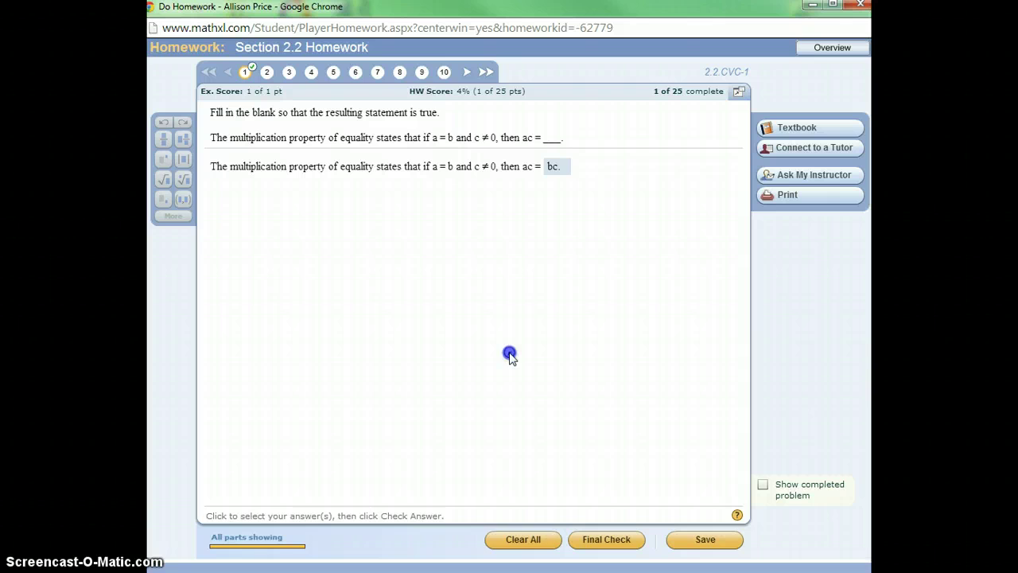
On question 2, select 'multiplying both sides by 7/5' and have it checked as correct.
{"action": "left_click", "coordinate": [466, 74]}
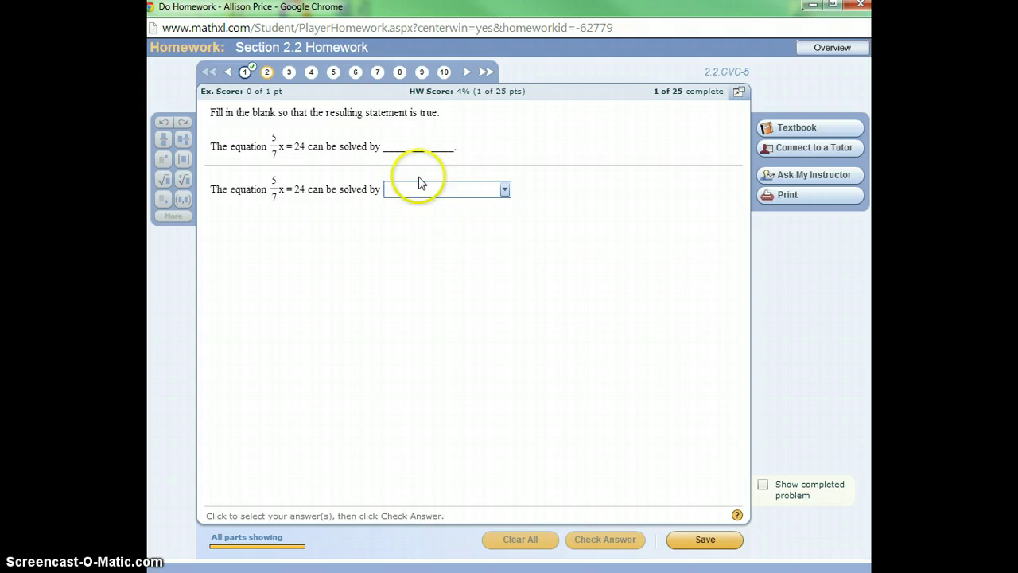
{"action": "left_click", "coordinate": [444, 191]}
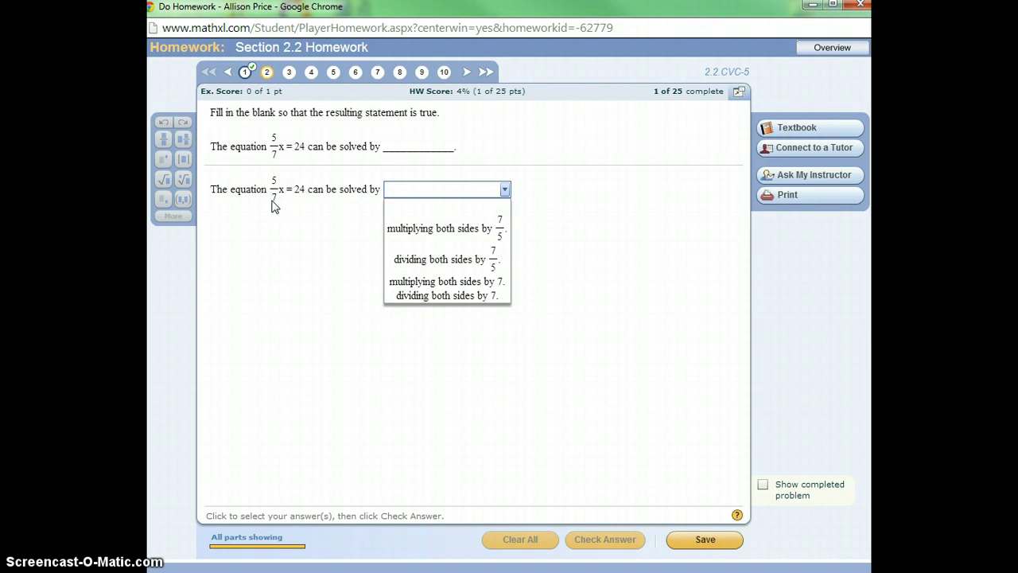
{"action": "left_click", "coordinate": [284, 208]}
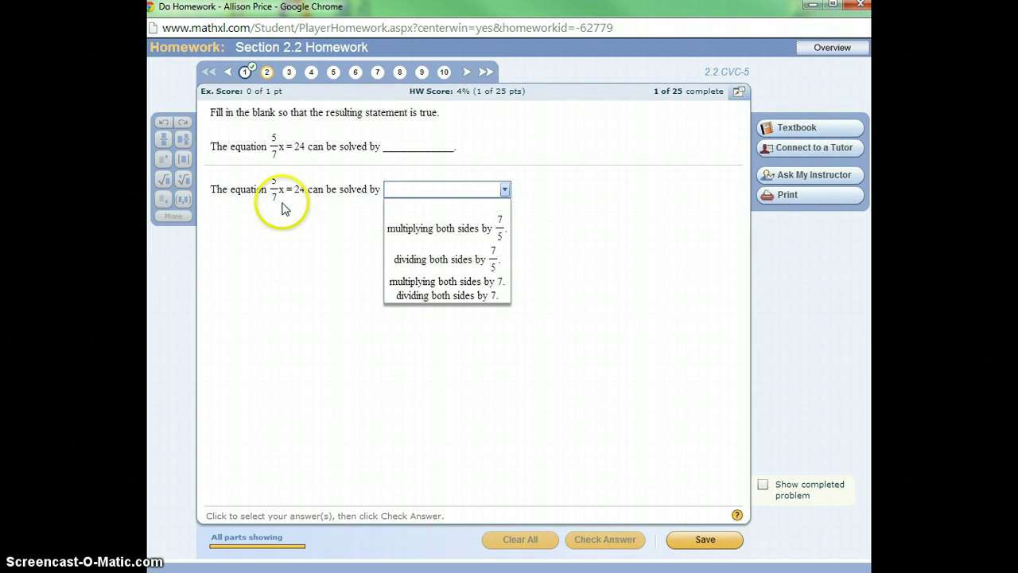
{"action": "left_click", "coordinate": [428, 229]}
{"action": "left_click", "coordinate": [608, 539]}
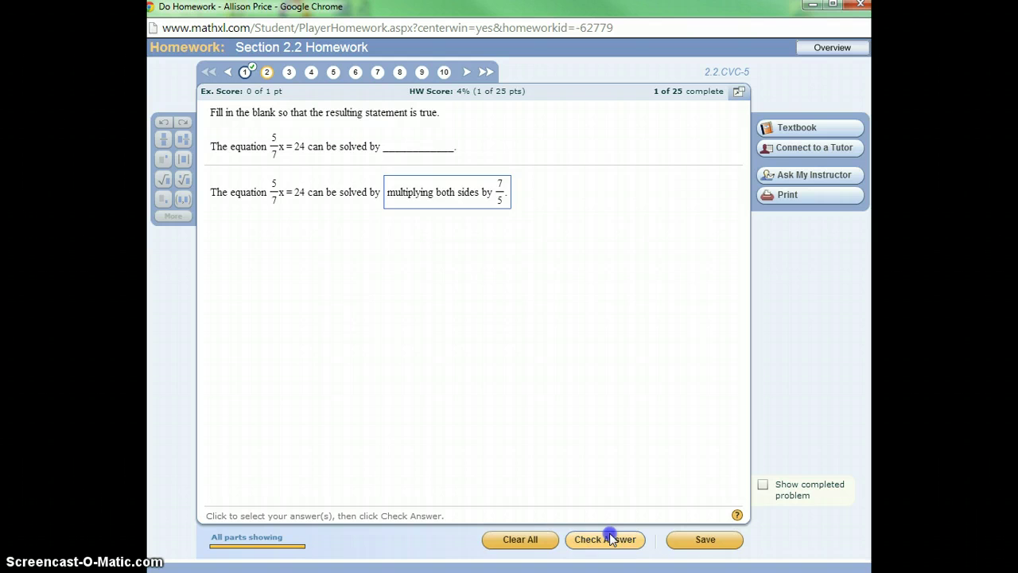
{"action": "left_click", "coordinate": [516, 371]}
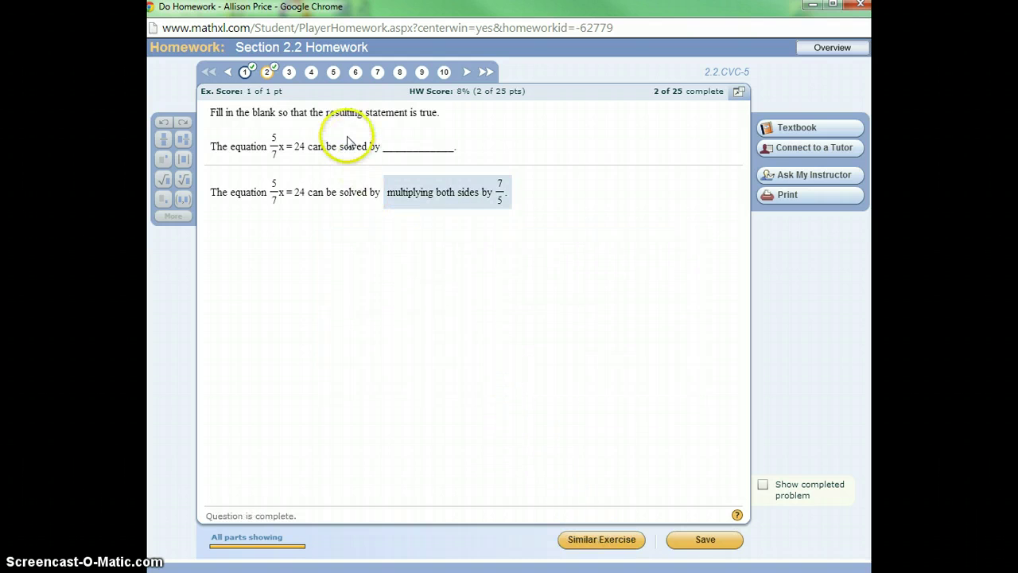
Jump to question 5 and submit −9 as the solution set of −5r = 45.
{"action": "left_click", "coordinate": [289, 71]}
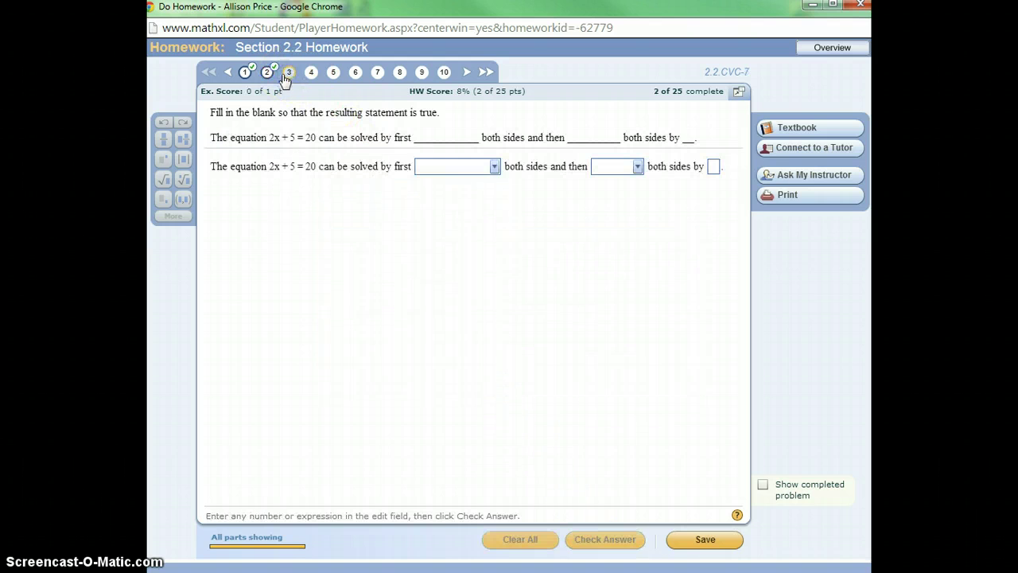
{"action": "left_click", "coordinate": [334, 73]}
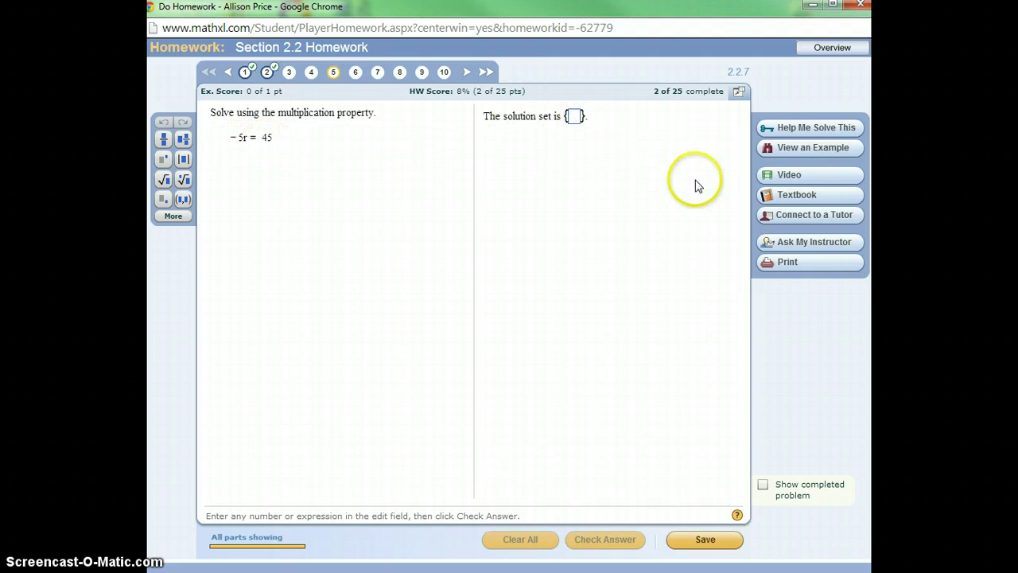
{"action": "type", "text": "-9"}
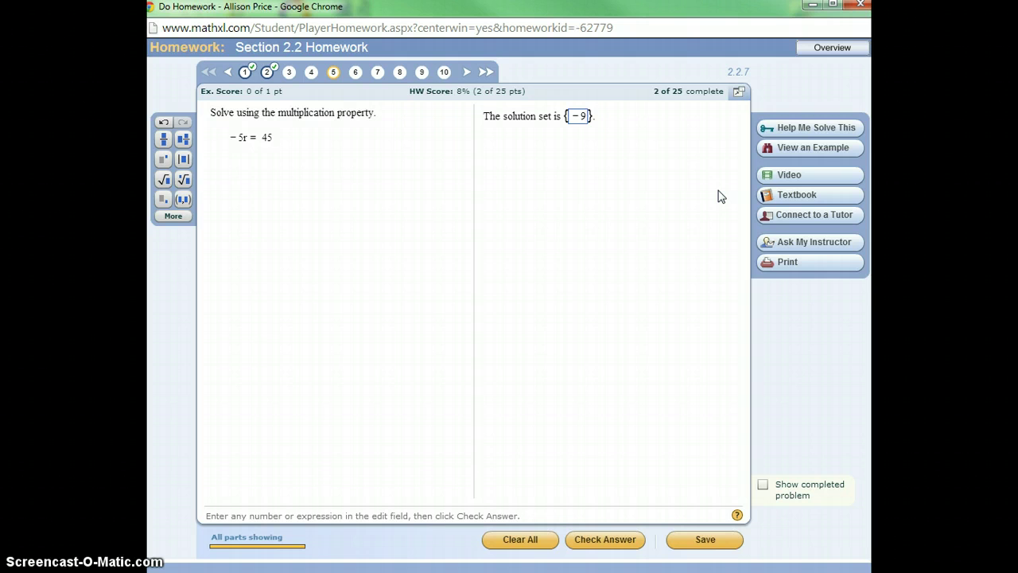
{"action": "key", "text": "Return"}
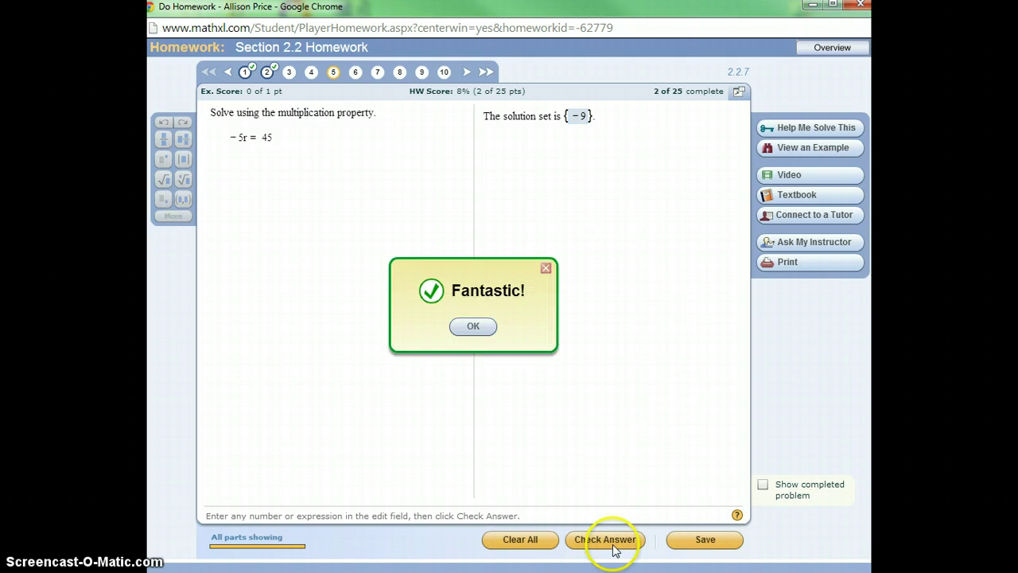
{"action": "left_click", "coordinate": [473, 326]}
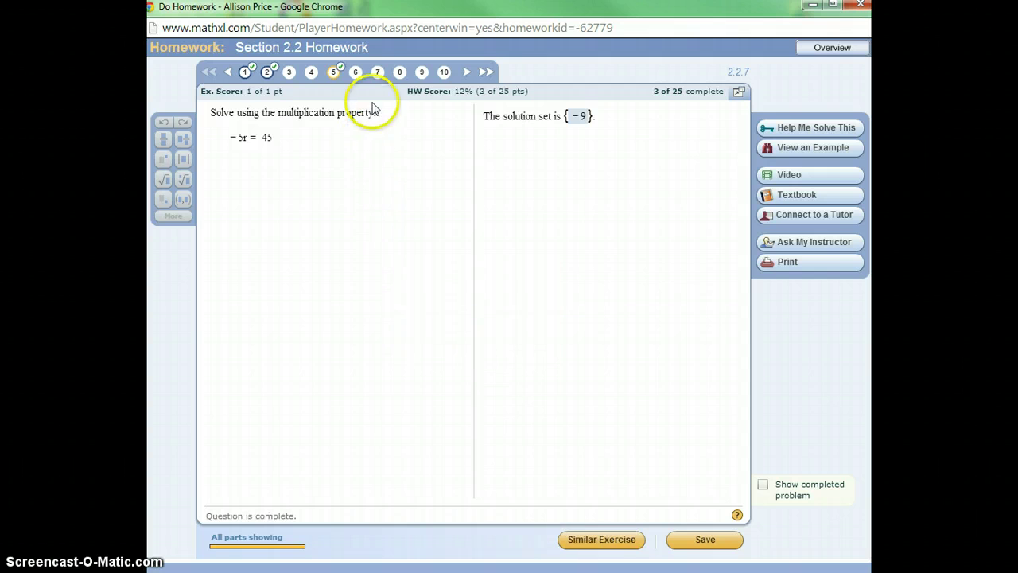
Open question 6 and submit −4 as the solution of −20 = 8z.
{"action": "left_click", "coordinate": [356, 73]}
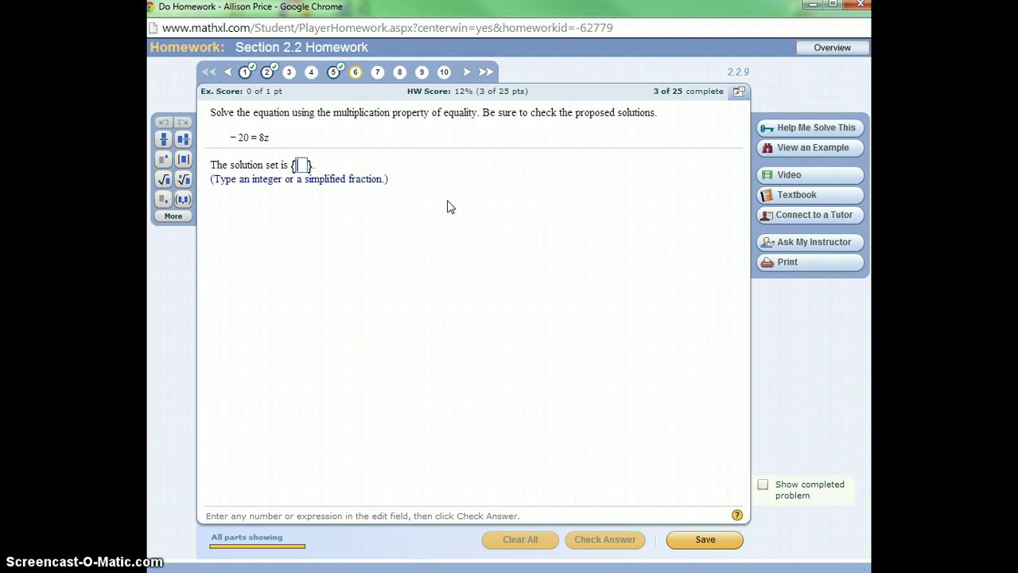
{"action": "type", "text": "-4"}
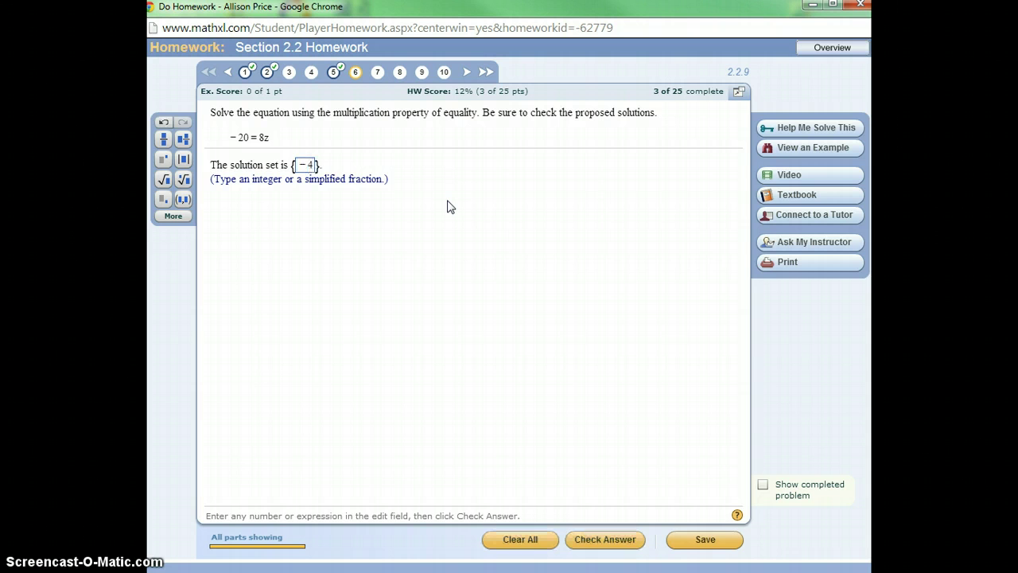
{"action": "key", "text": "Return"}
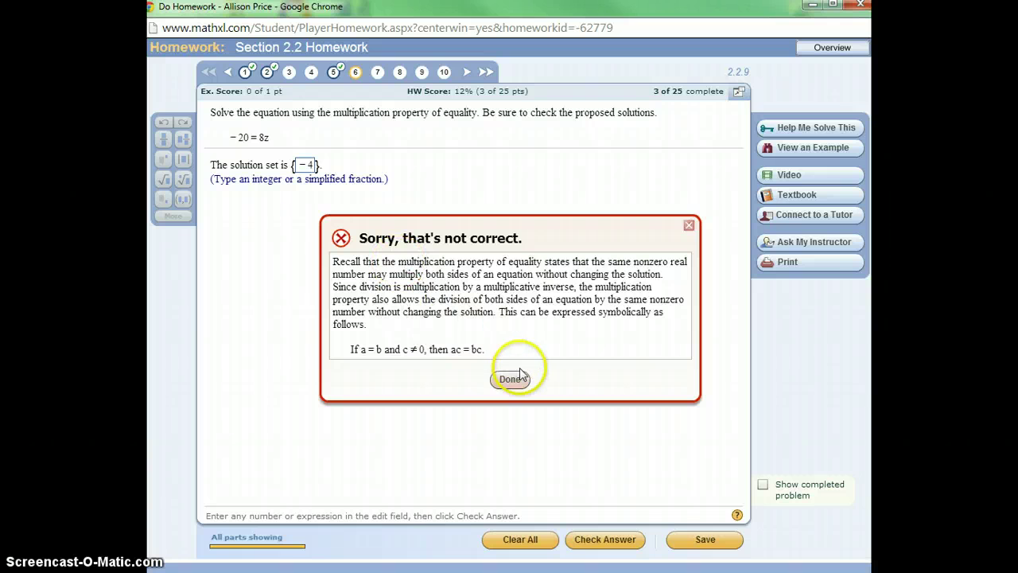
{"action": "left_click", "coordinate": [520, 383]}
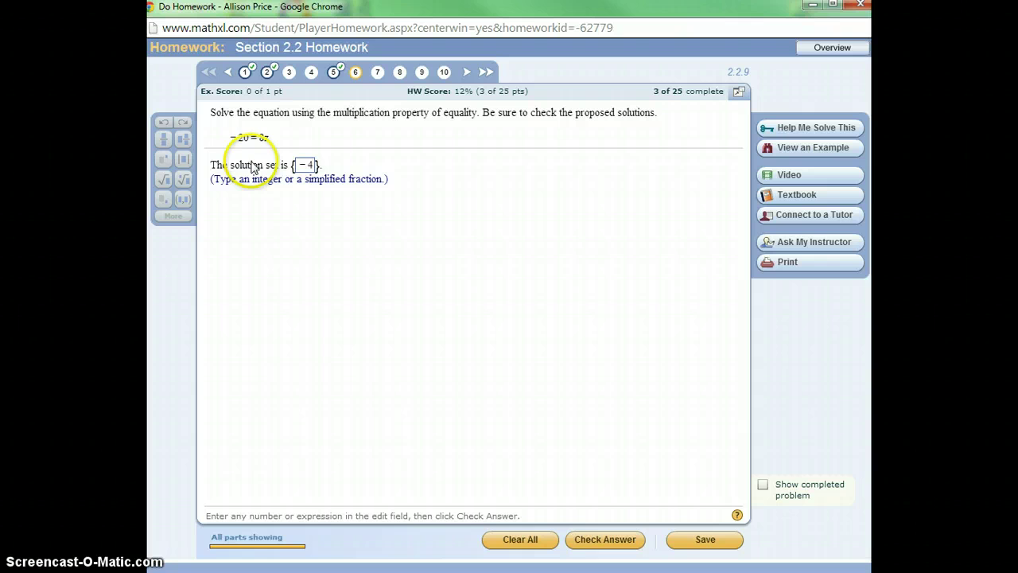
Retry −20 = 8z with −20/8, then −10/4; it is marked wrong, showing −5/2.
{"action": "left_click", "coordinate": [311, 166]}
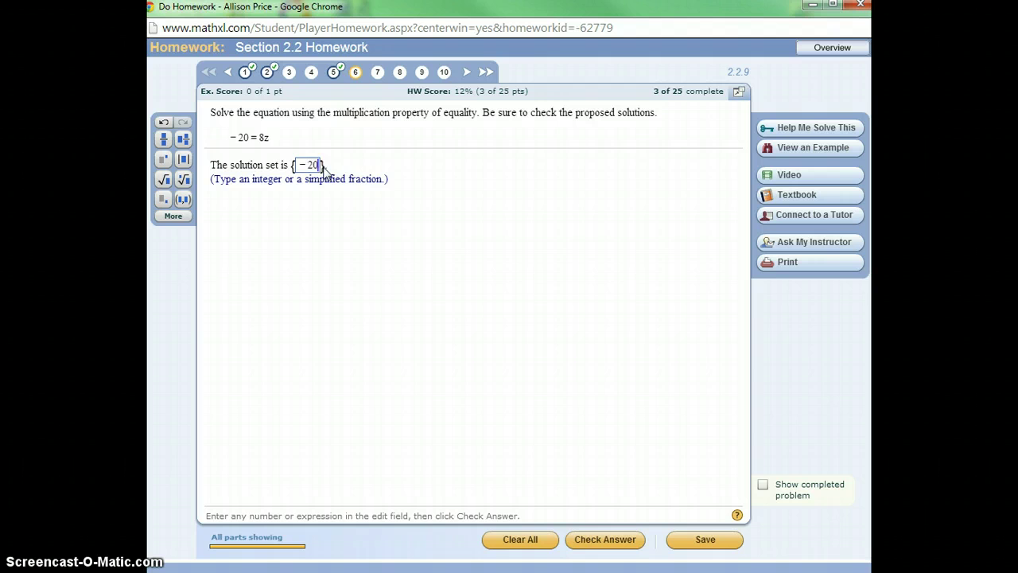
{"action": "type", "text": "/8"}
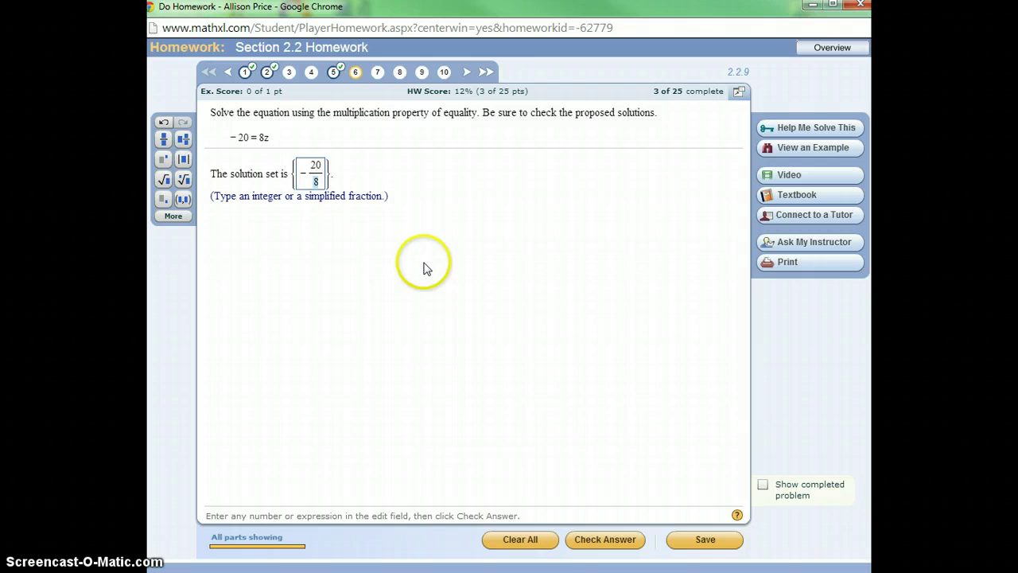
{"action": "left_click", "coordinate": [614, 542]}
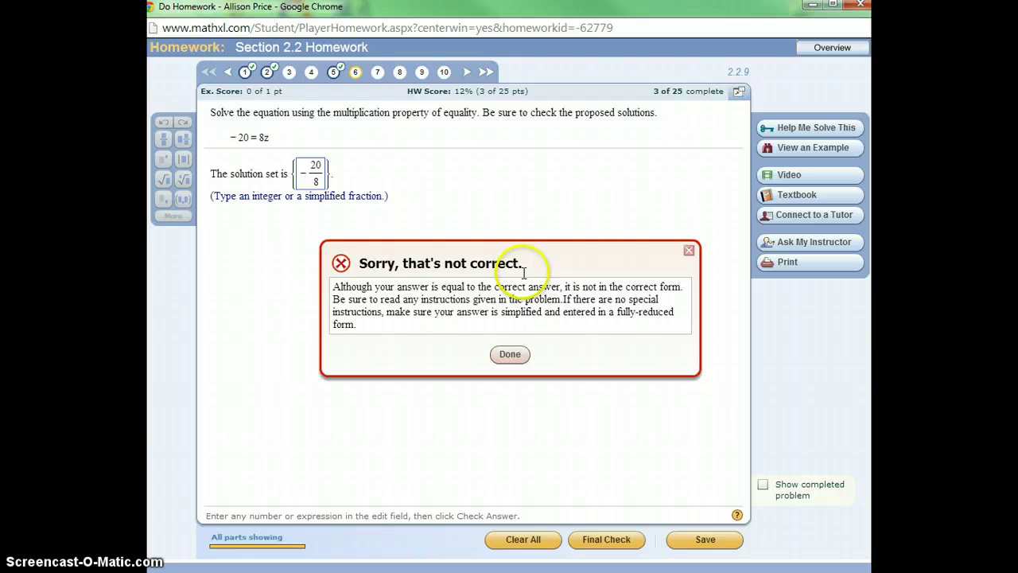
{"action": "left_click", "coordinate": [508, 355]}
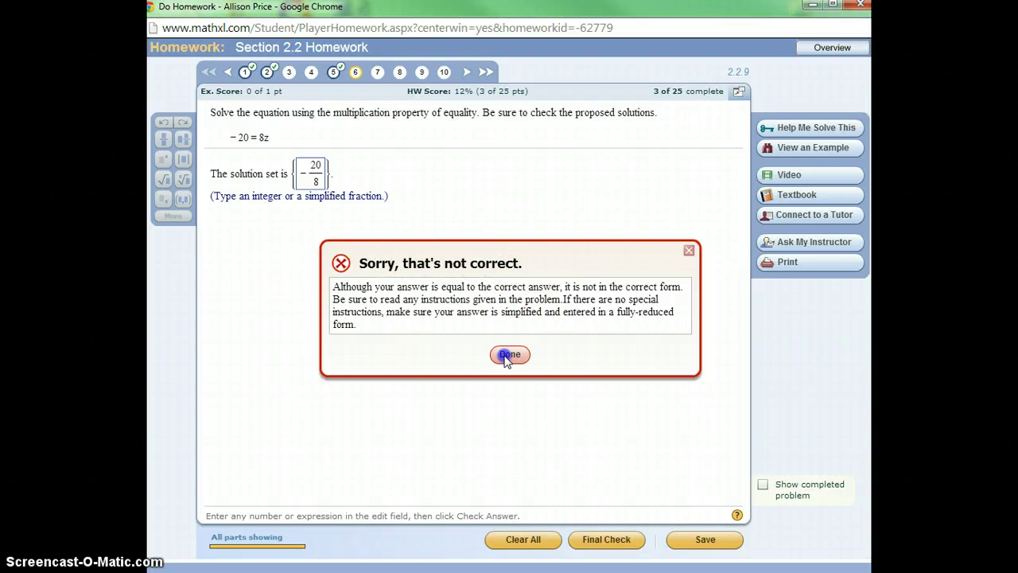
{"action": "double_click", "coordinate": [317, 165]}
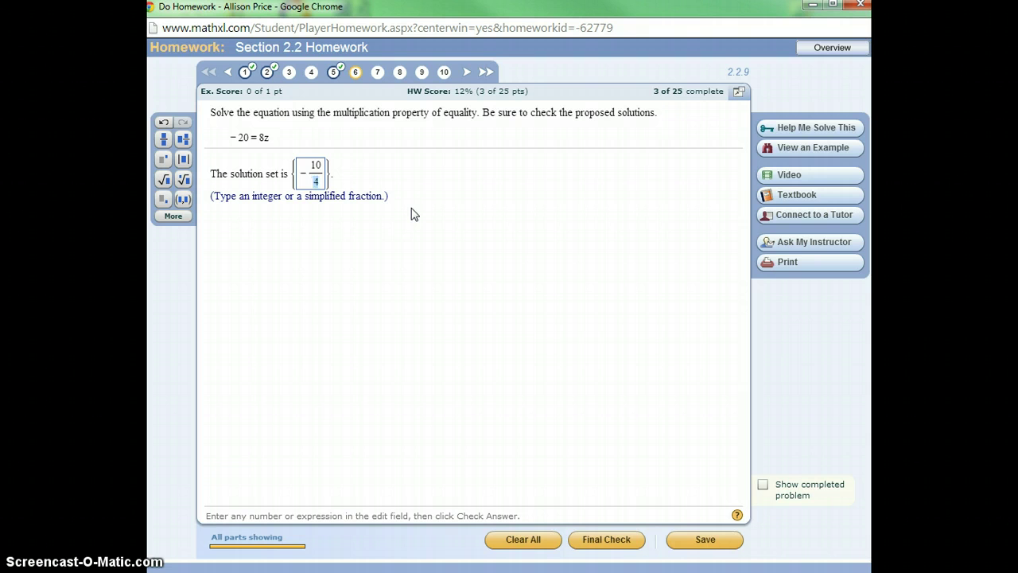
{"action": "key", "text": "Return"}
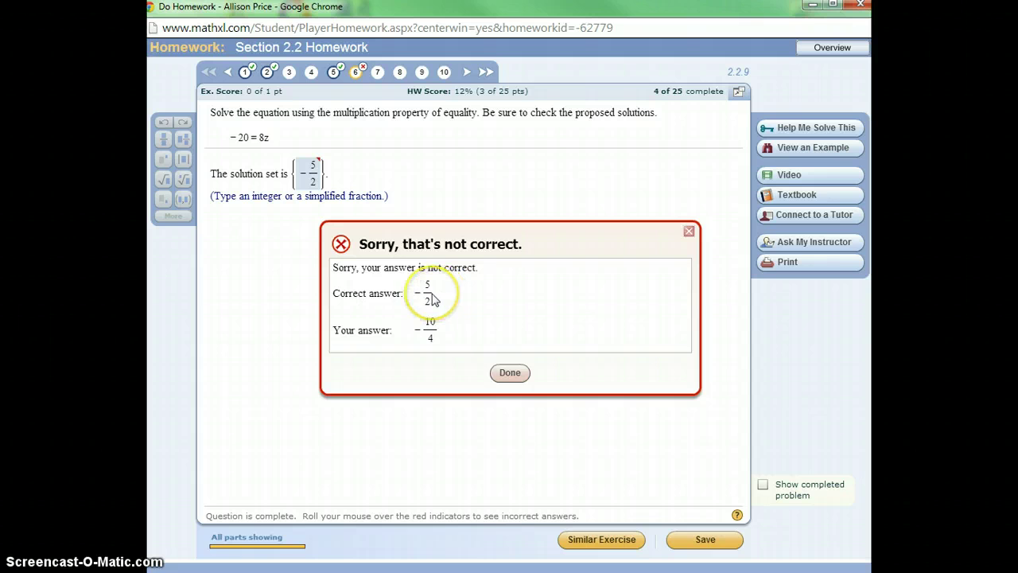
Load the similar exercise −14 = 6z and submit −14/6, accepted as −7/3.
{"action": "left_click", "coordinate": [516, 371]}
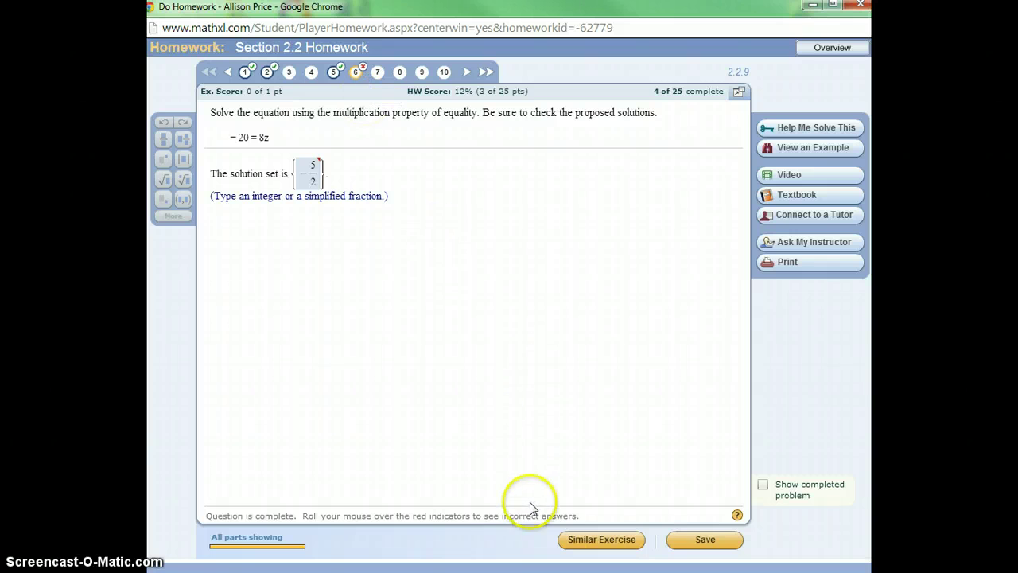
{"action": "left_click", "coordinate": [608, 544]}
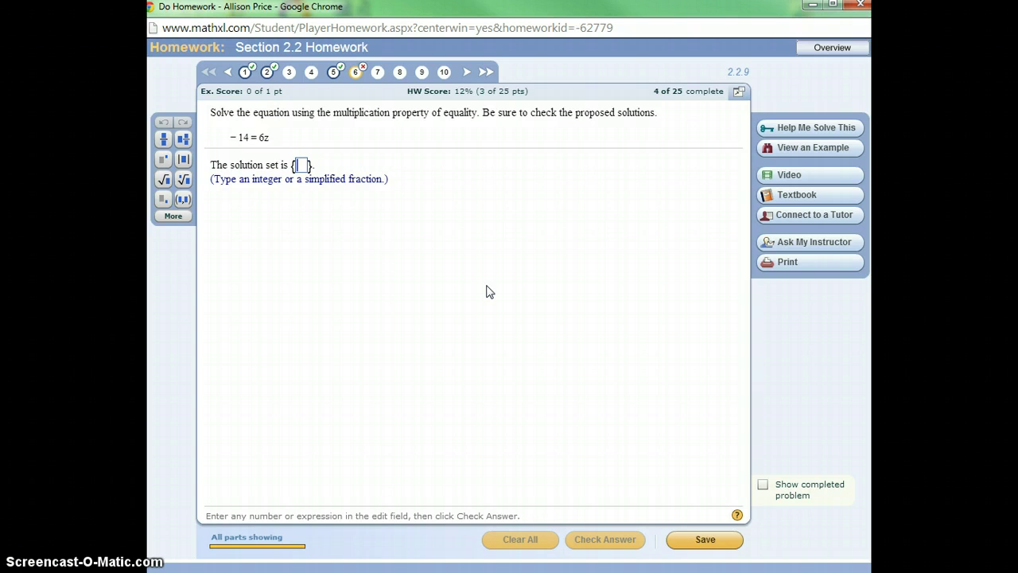
{"action": "type", "text": "-14/"}
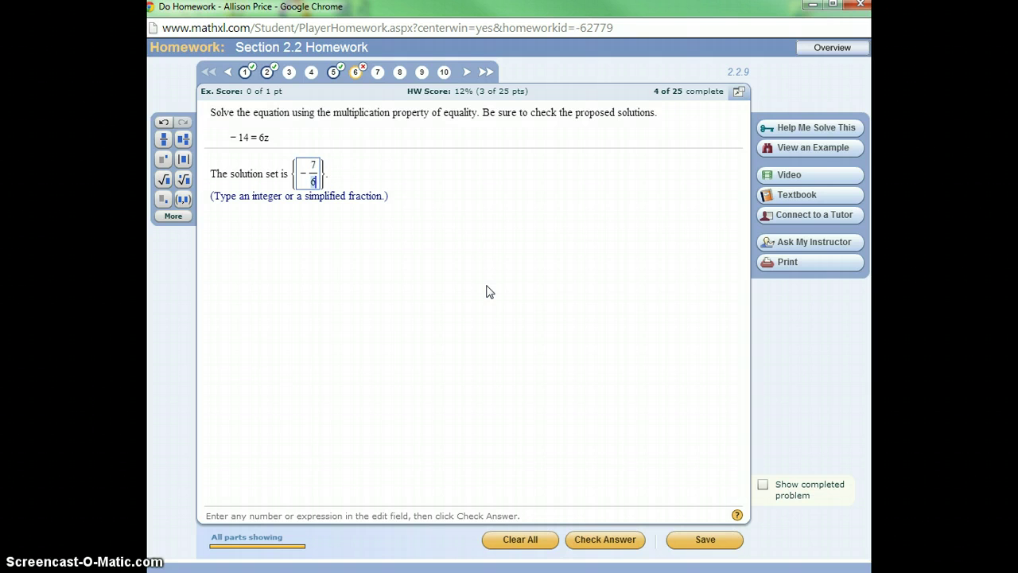
{"action": "key", "text": "Return"}
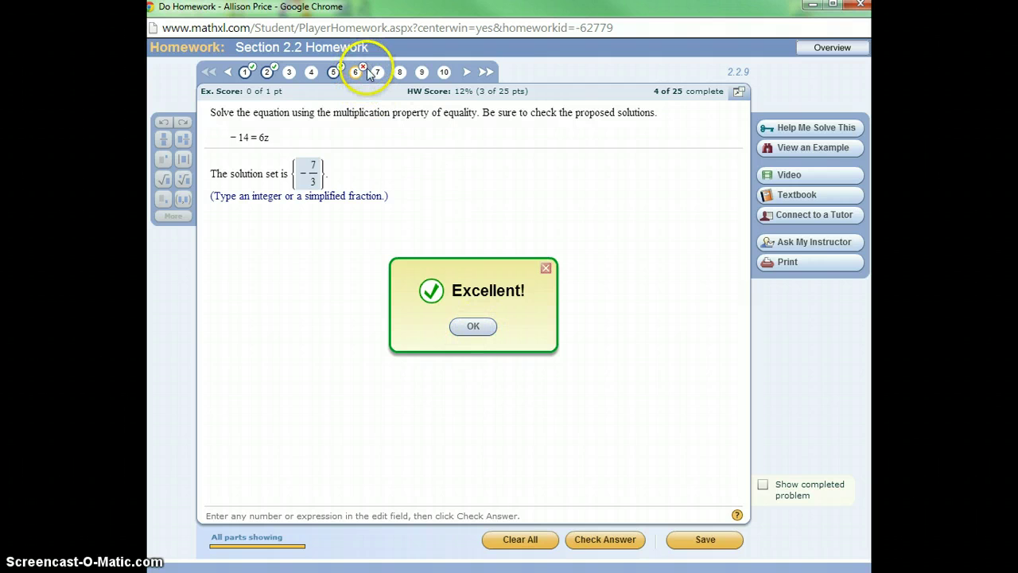
{"action": "left_click", "coordinate": [488, 330]}
Navigate from question 7 ahead to question 11, −20 = −x.
{"action": "left_click", "coordinate": [362, 73]}
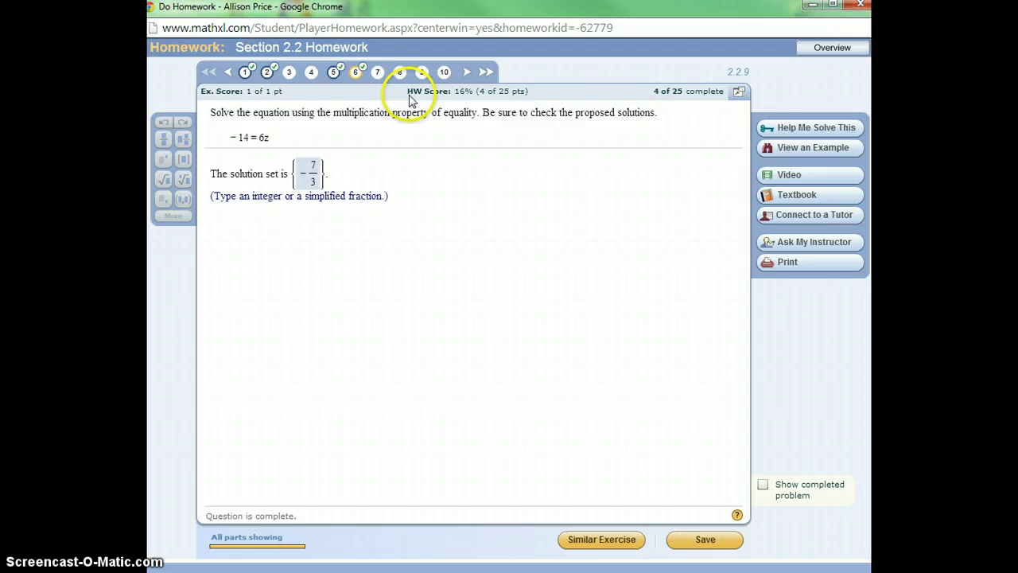
{"action": "left_click", "coordinate": [379, 74]}
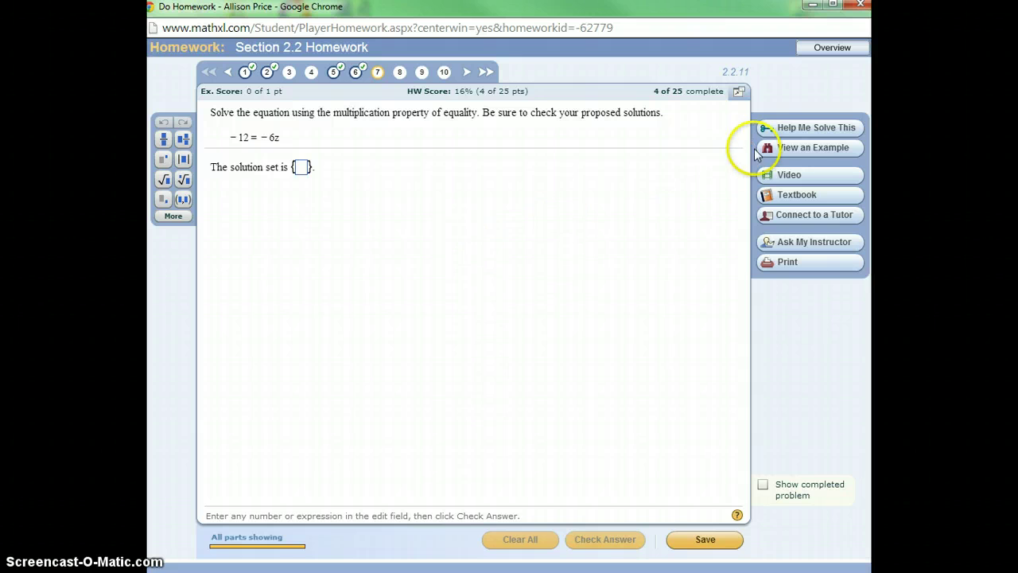
{"action": "left_click", "coordinate": [782, 198]}
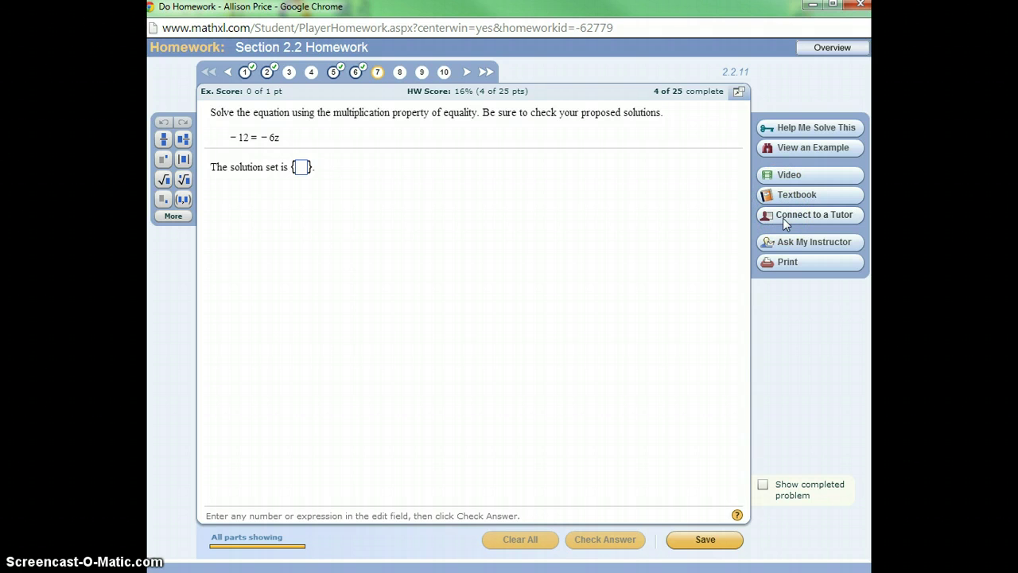
{"action": "left_click", "coordinate": [321, 221]}
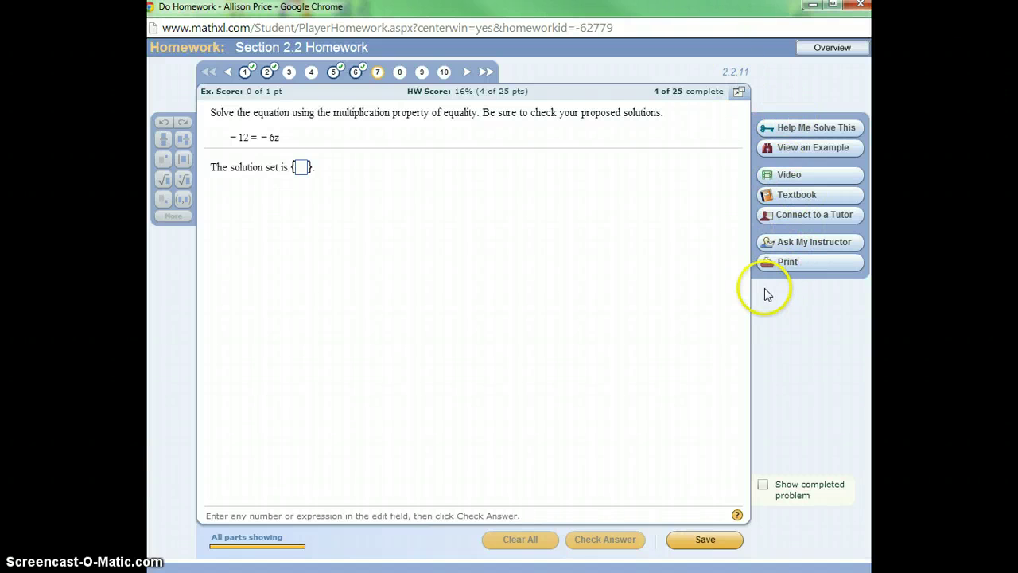
{"action": "left_click", "coordinate": [464, 76]}
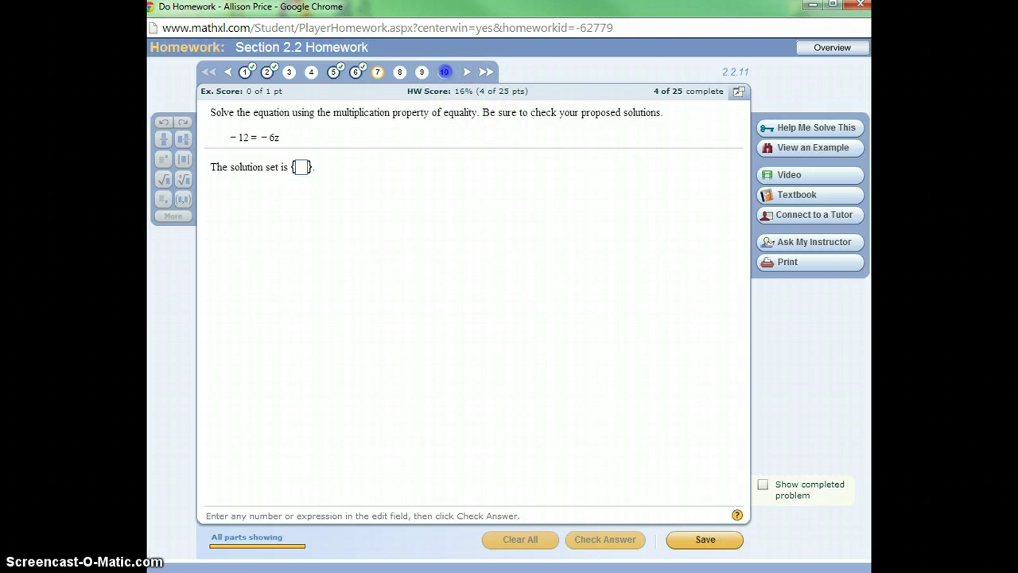
{"action": "left_click", "coordinate": [488, 74]}
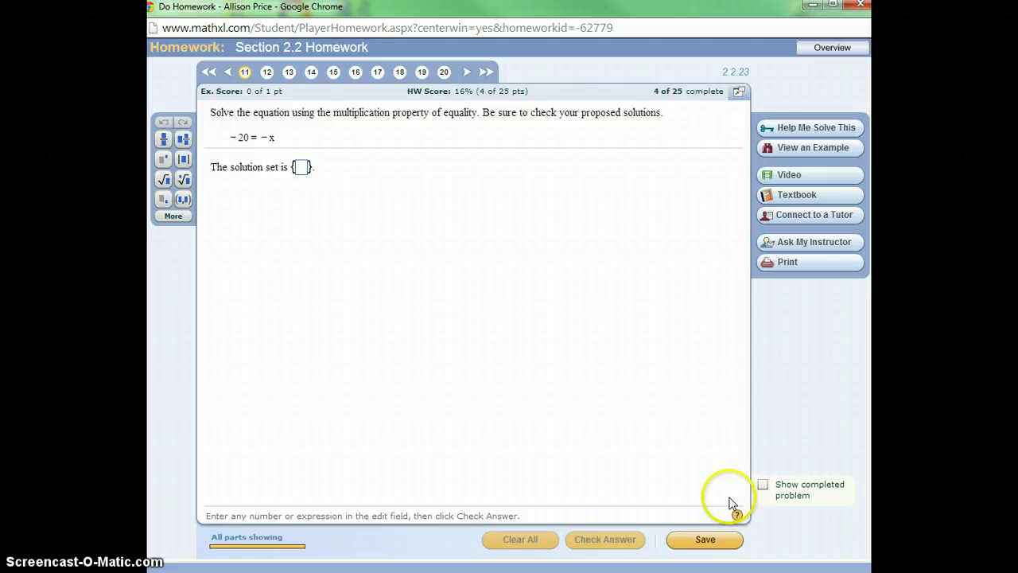